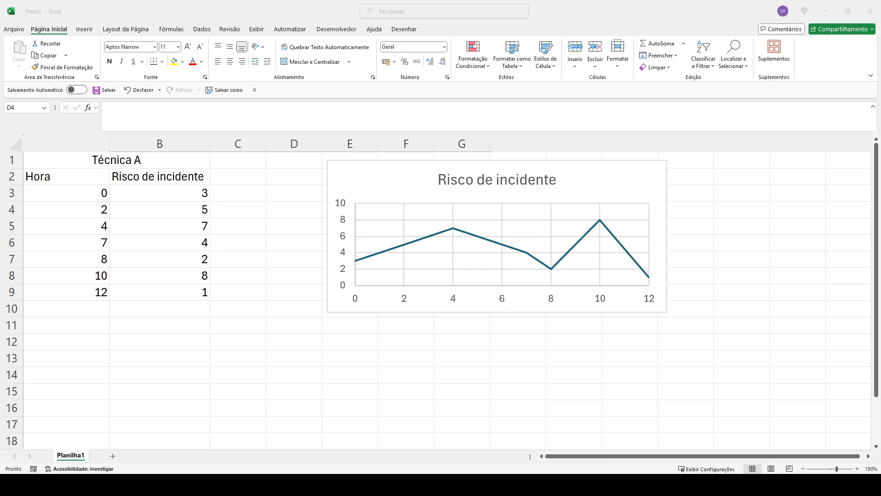
left_click(382, 340)
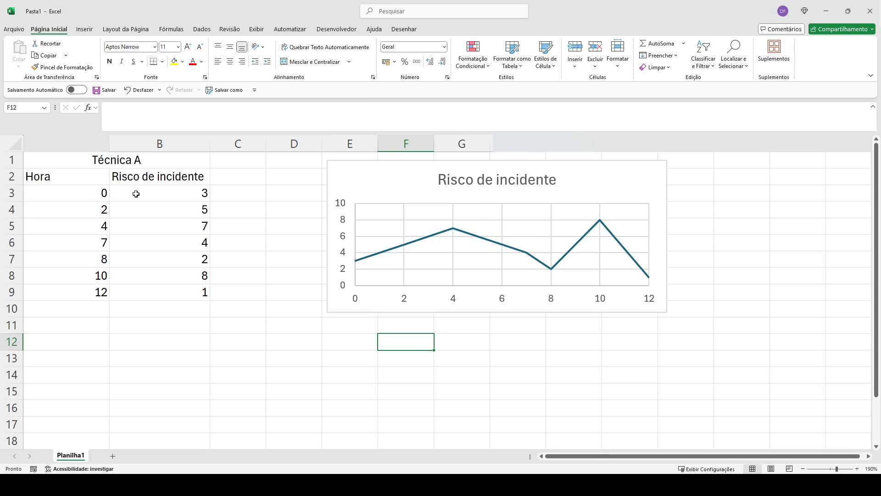
left_click_drag(101, 194, 183, 291)
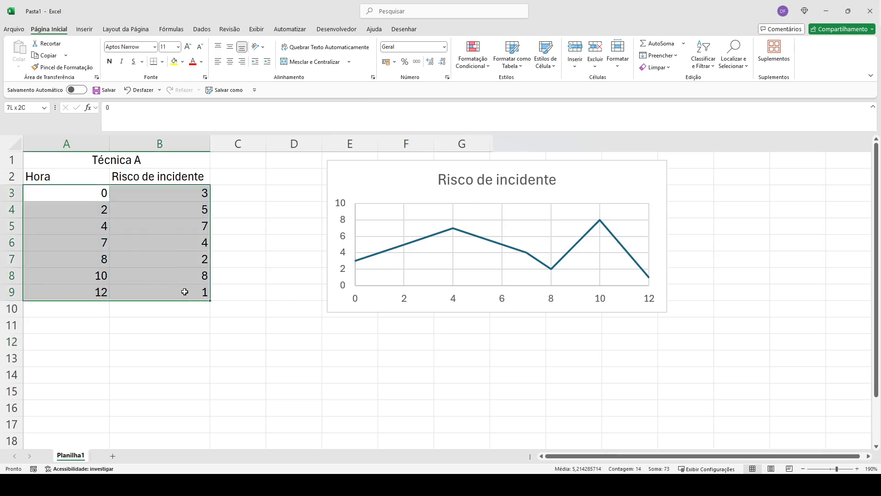
left_click(91, 187)
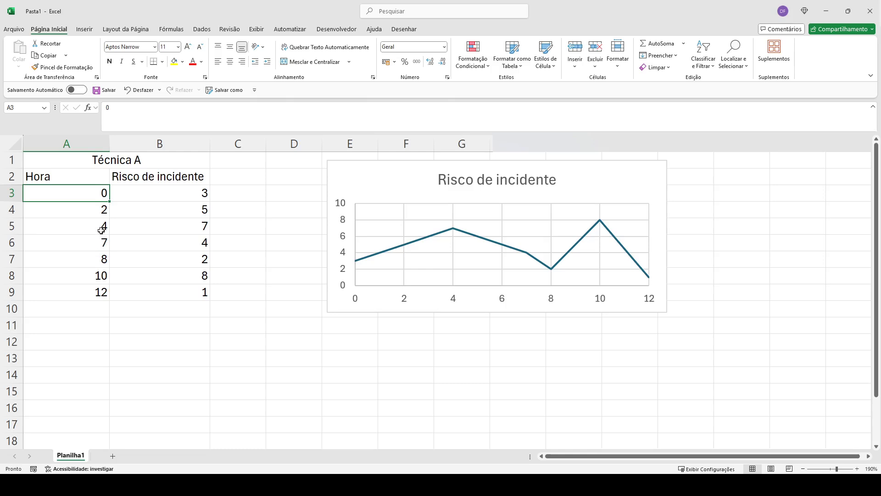
left_click_drag(103, 227, 102, 260)
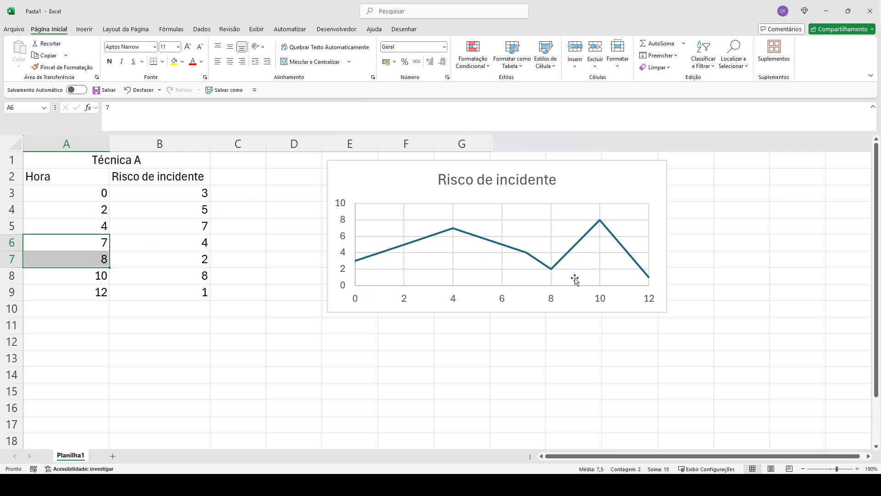
Draw a trapezoid in black ink below the chart, with curly braces marking its base and both vertical sides
left_click(409, 33)
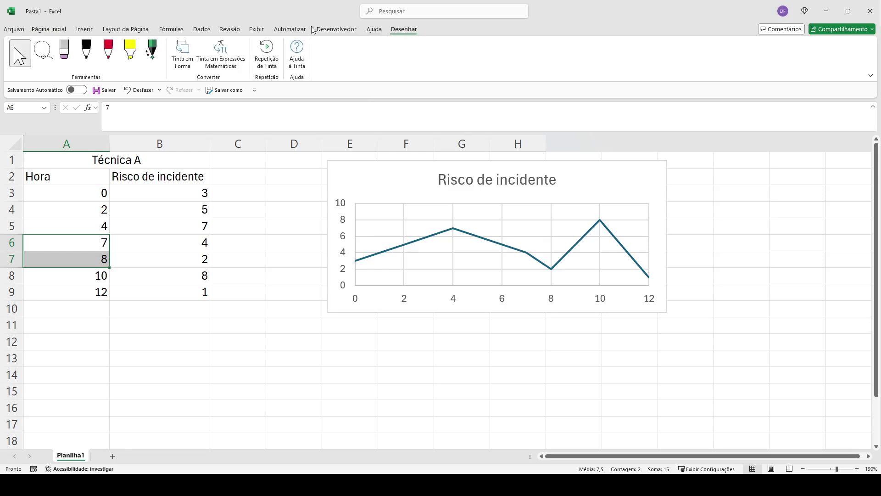
left_click(90, 59)
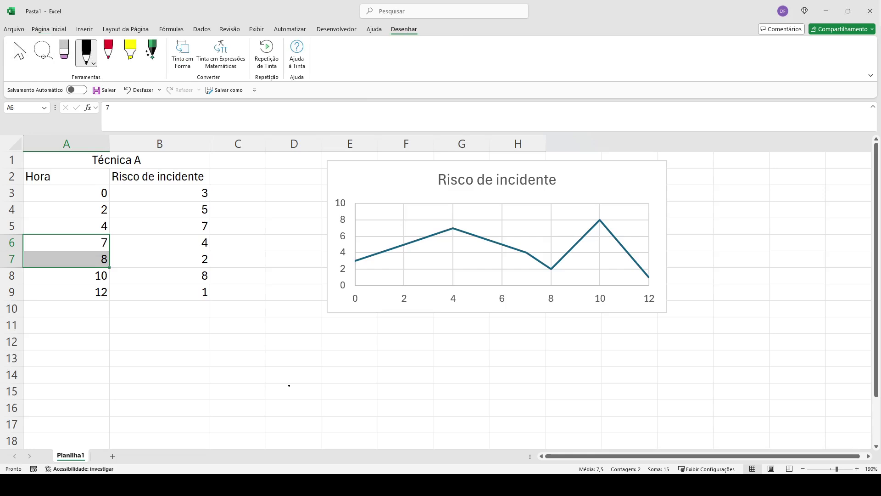
mouse_move(290, 393)
left_mouse_down()
mouse_move(299, 431)
mouse_move(351, 432)
mouse_move(359, 320)
mouse_move(291, 383)
left_mouse_up()
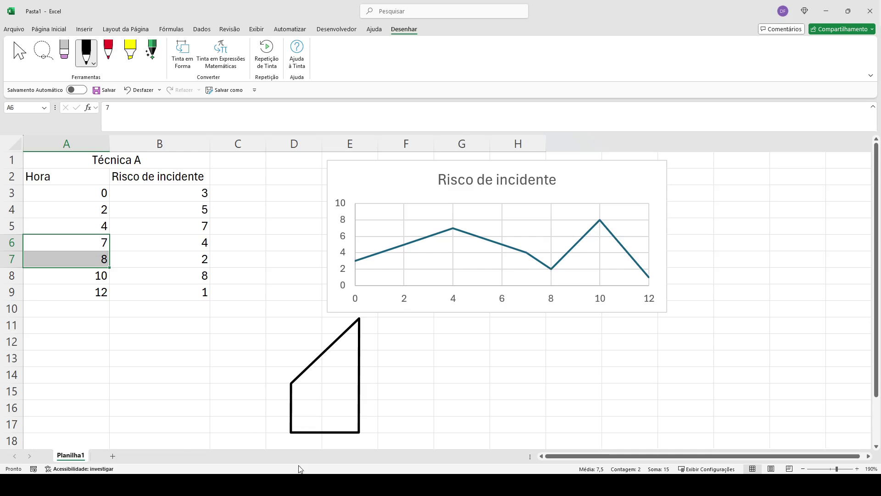
left_click_drag(293, 435, 365, 439)
left_click_drag(287, 382, 290, 431)
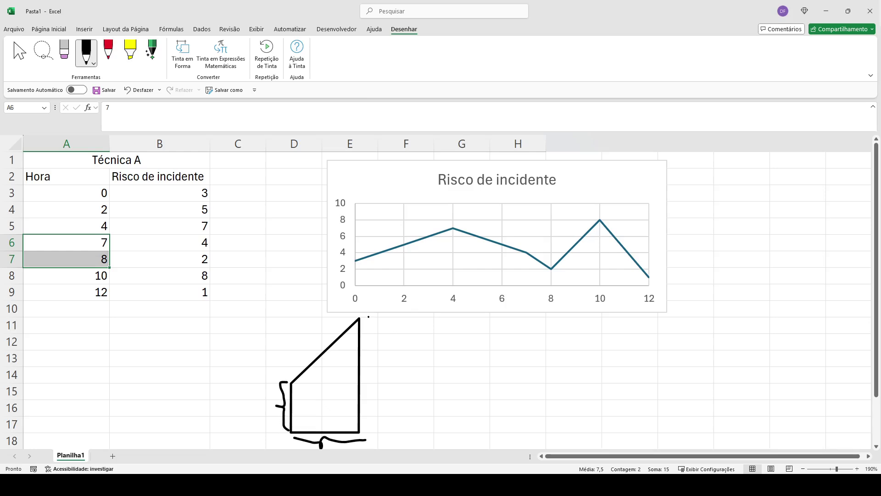
mouse_move(368, 317)
left_mouse_down()
mouse_move(383, 328)
mouse_move(370, 425)
left_mouse_up()
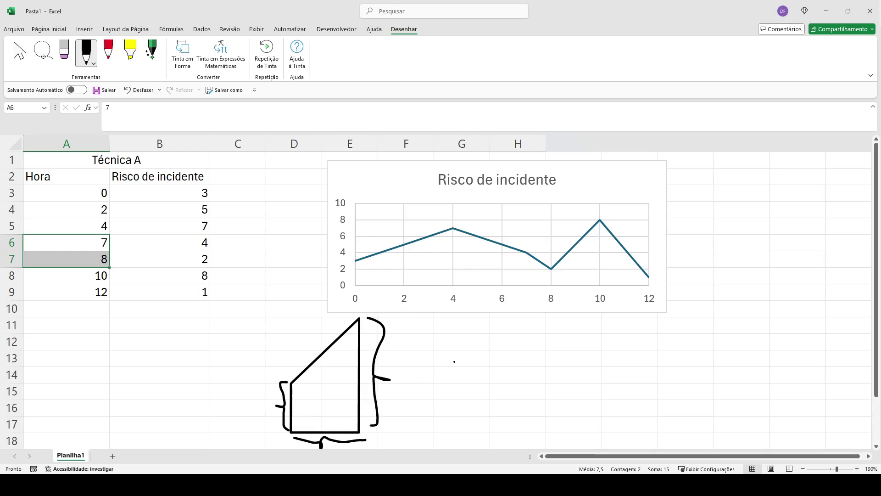
Handwrite the trapezoid area formula X1 × (Y1 + Y2) / 2 in black ink beside the sketched shape
mouse_move(452, 353)
left_mouse_down()
mouse_move(468, 369)
mouse_move(457, 369)
mouse_move(478, 379)
mouse_move(494, 355)
mouse_move(489, 363)
left_mouse_up()
left_click_drag(515, 328, 523, 385)
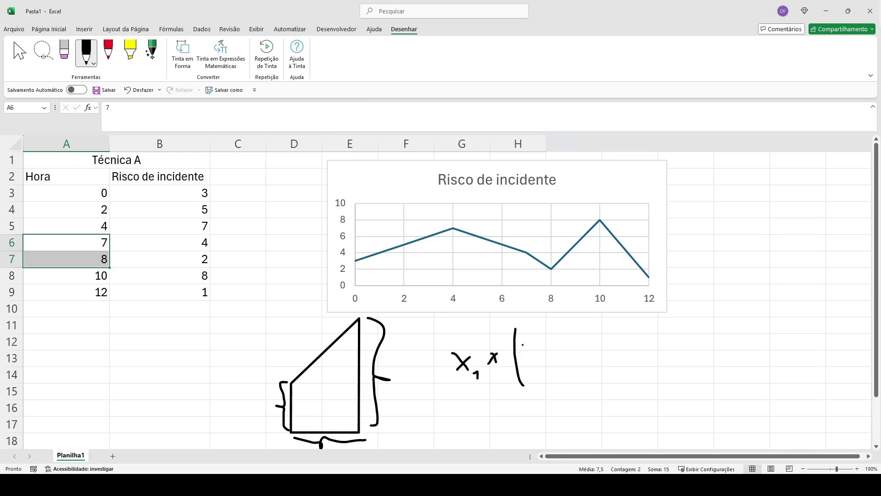
mouse_move(524, 344)
left_mouse_down()
mouse_move(537, 344)
mouse_move(535, 370)
mouse_move(544, 380)
mouse_move(574, 355)
mouse_move(566, 364)
left_mouse_up()
mouse_move(584, 334)
left_mouse_down()
mouse_move(597, 332)
mouse_move(590, 365)
mouse_move(602, 379)
left_mouse_up()
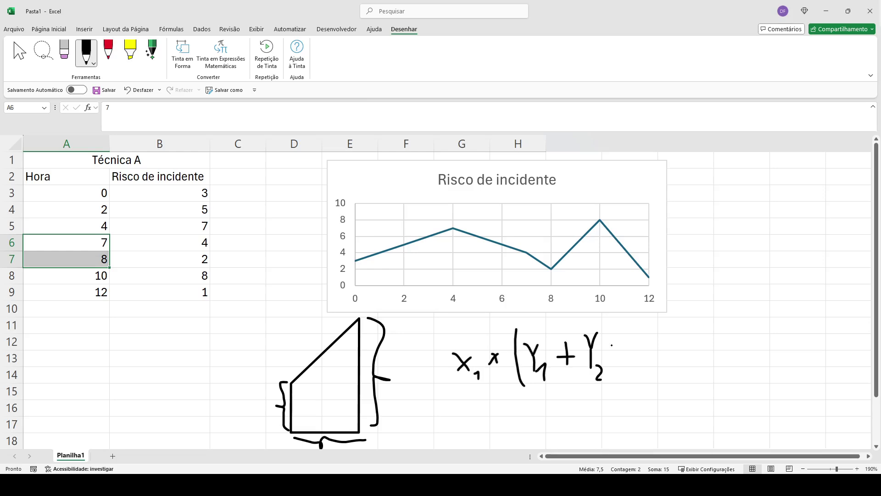
left_click_drag(618, 326, 626, 385)
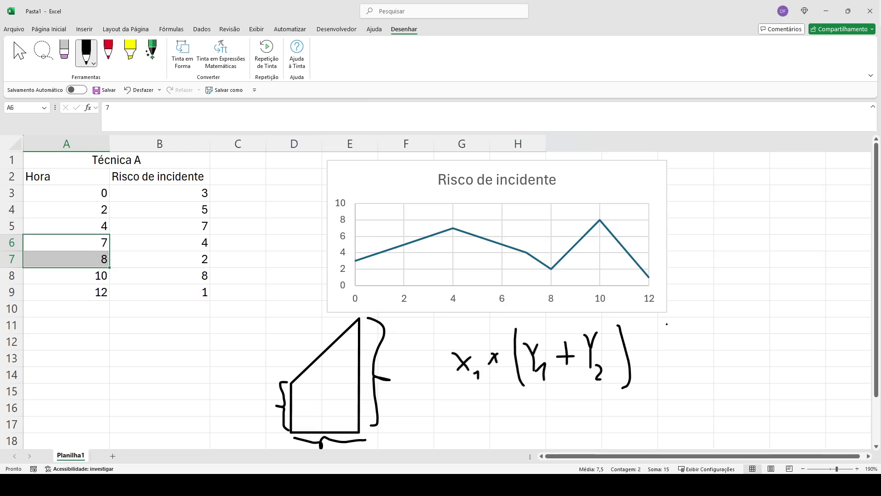
mouse_move(666, 325)
left_mouse_down()
mouse_move(645, 388)
mouse_move(685, 355)
mouse_move(698, 379)
left_mouse_up()
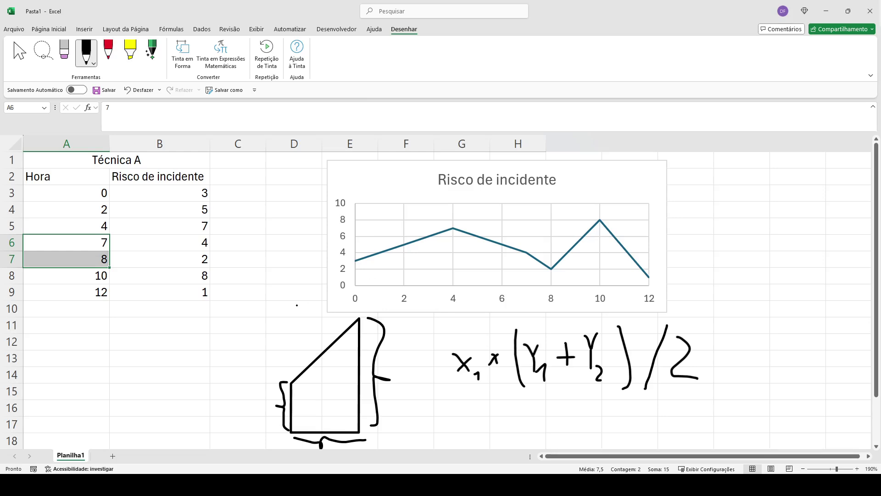
Stop inking and begin a formula in cell C4 with the hour interval (A4-A3)
left_click(20, 52)
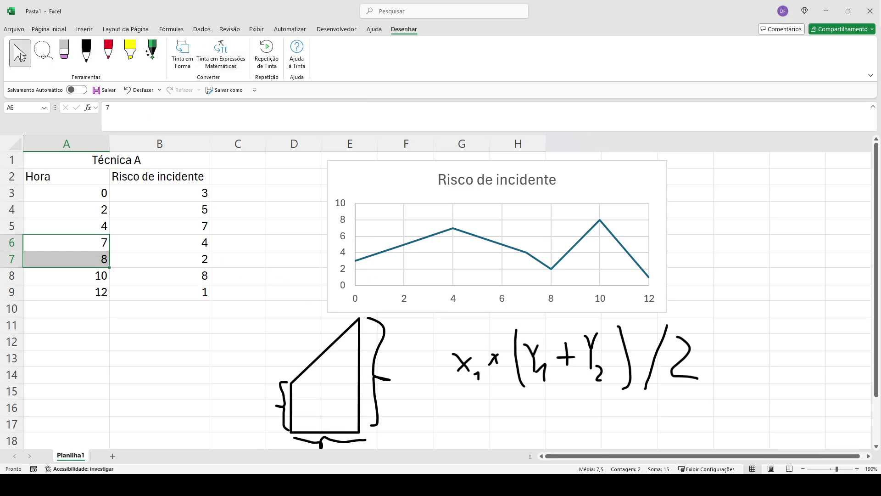
left_click(237, 211)
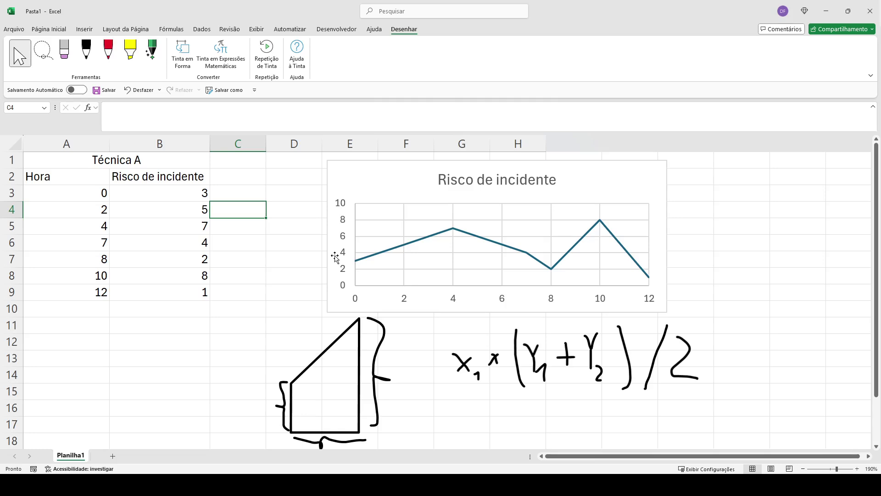
type("=")
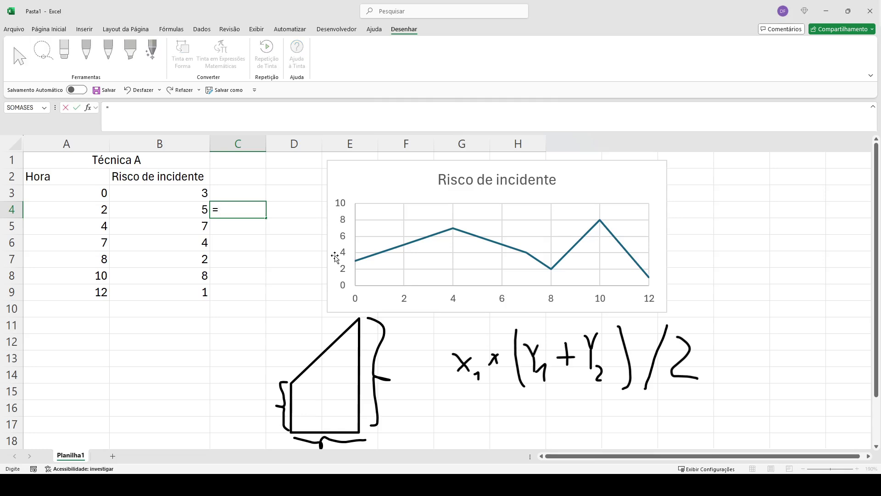
type("(")
key("Left")
key("Left")
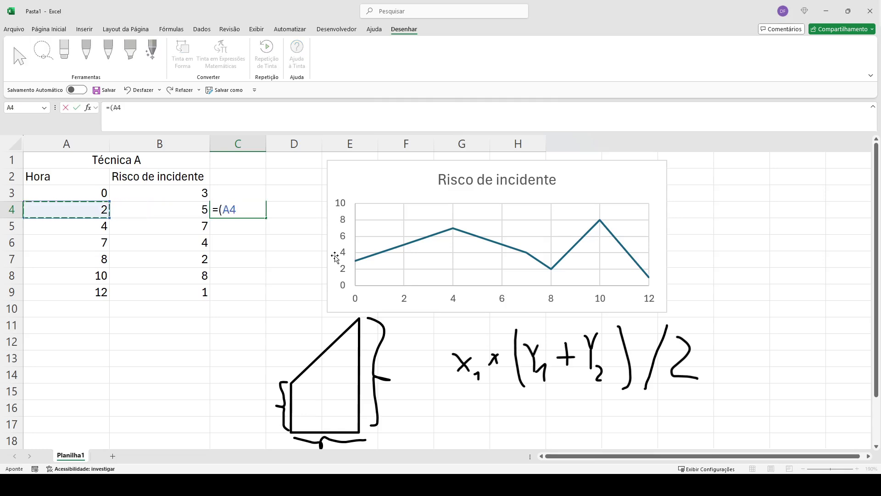
type("-")
key("Left")
key("Left")
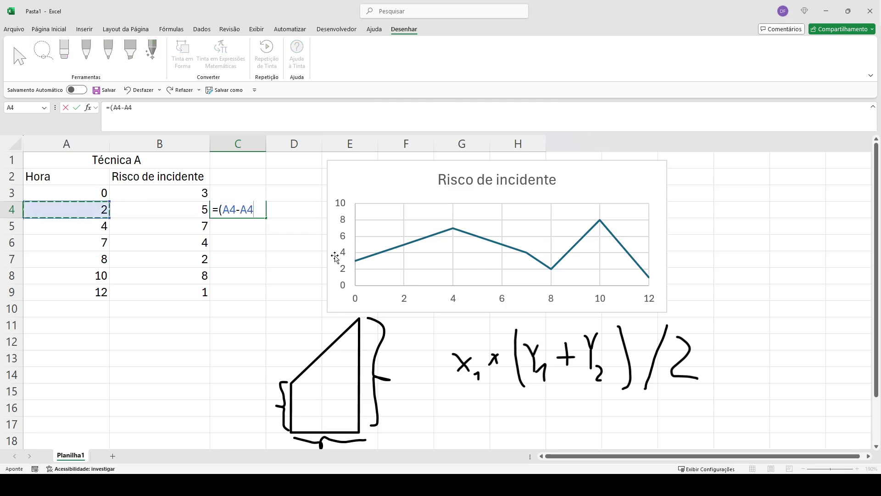
key("Up")
type(")")
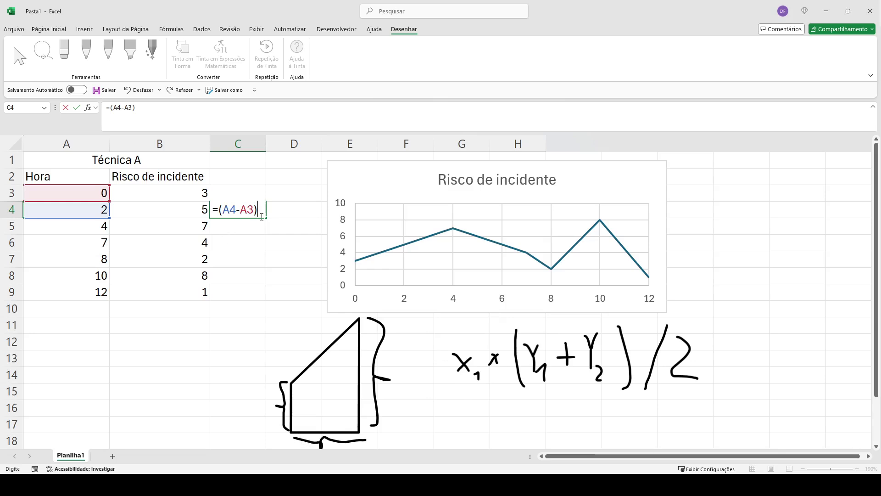
Complete the C4 formula by multiplying the interval by the average risk, giving =(A4-A3)*(B3+B4)/2
type("*(")
left_click(189, 193)
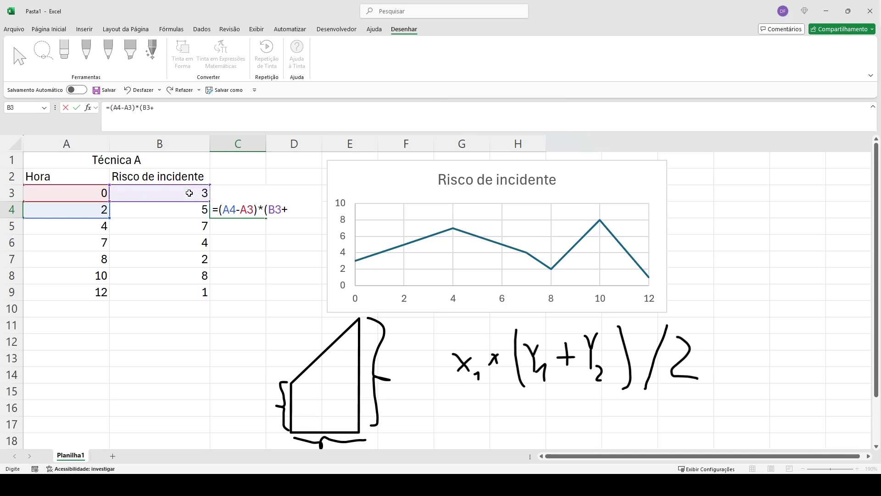
left_click(187, 209)
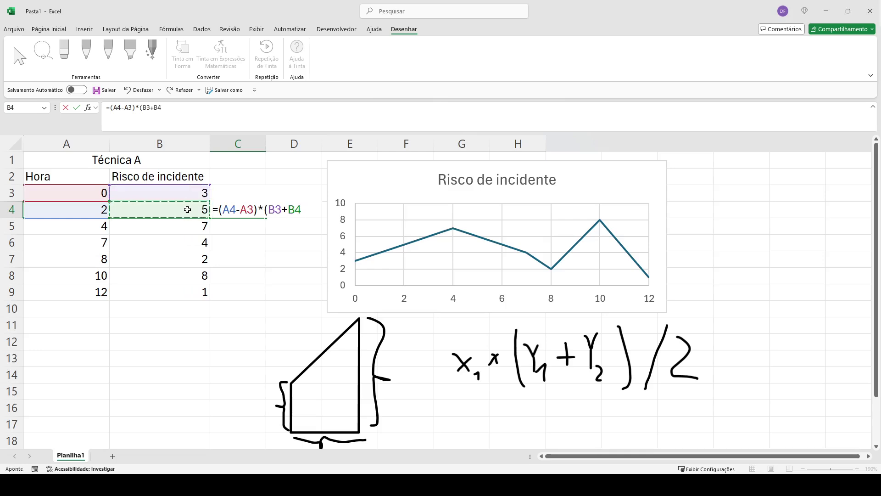
type(")")
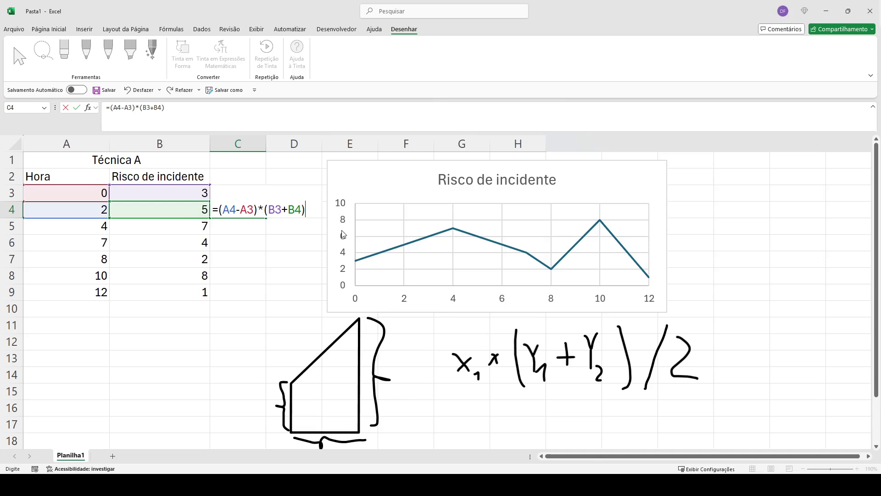
type("/2")
key("Return")
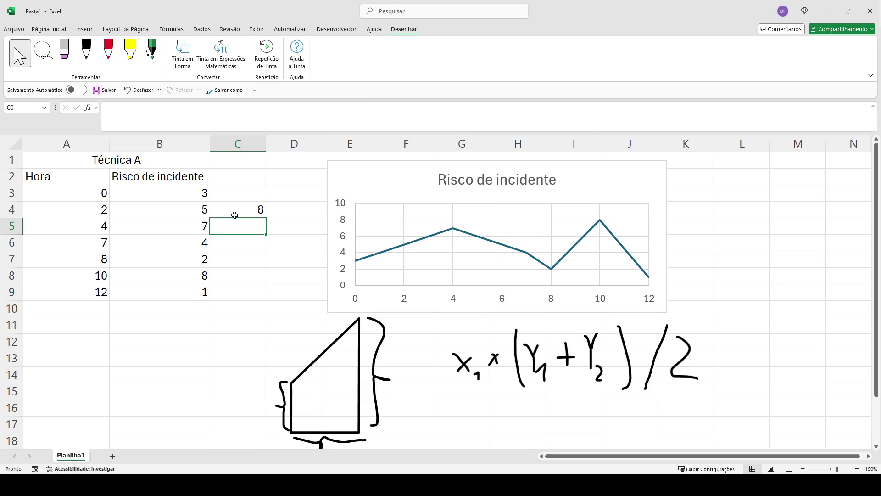
Fill the trapezoid area formula from C4 down to C9 and check its cell references
left_click(242, 211)
left_click_drag(266, 220, 266, 299)
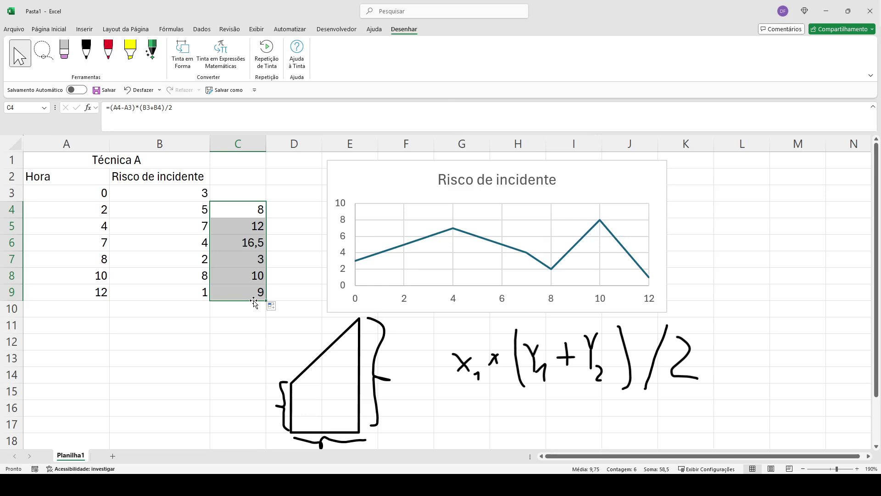
left_click(199, 110)
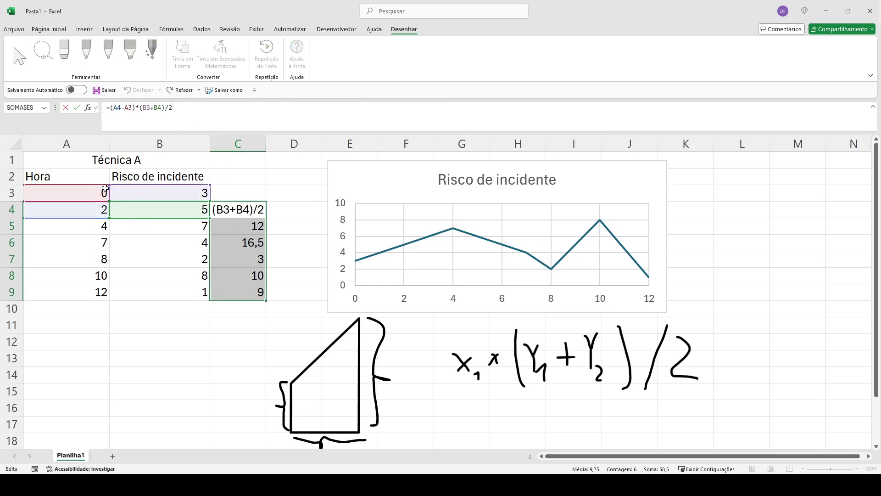
key("ctrl+Return")
Total the trapezoid areas in cell C11 with =SOMA(C3:C9)
left_click(234, 328)
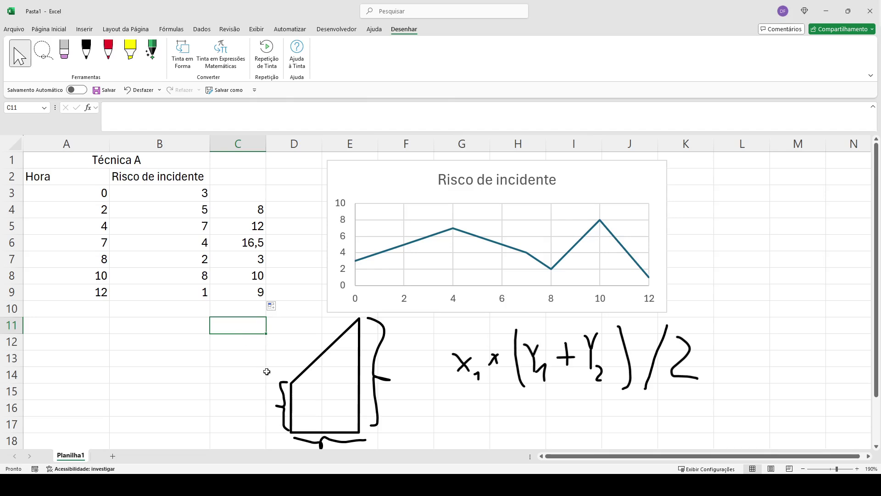
type("=SOMA(")
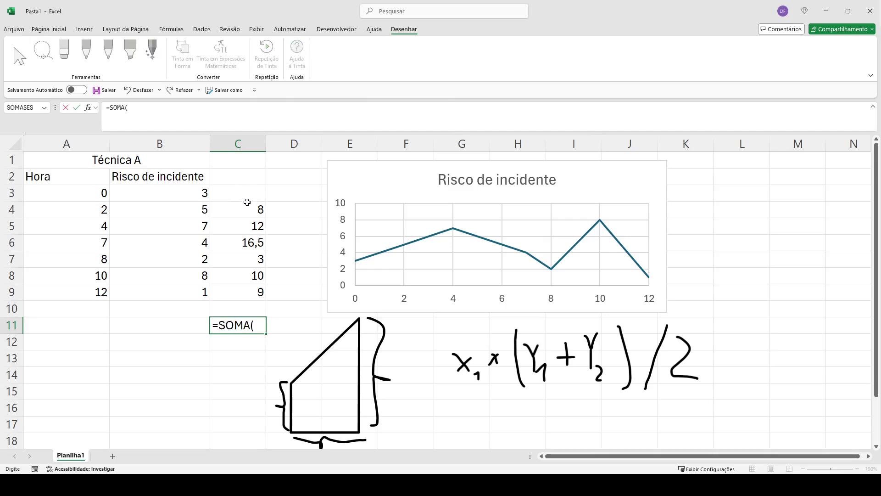
left_click_drag(245, 190, 243, 293)
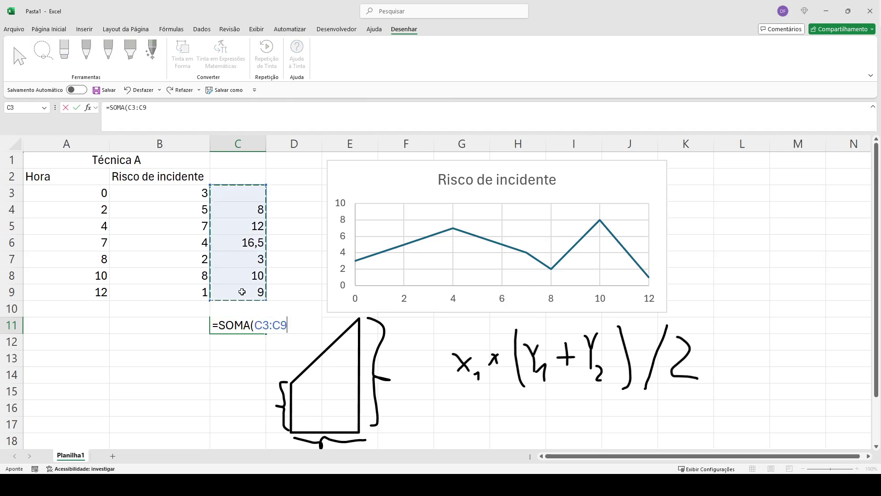
type(")")
key("Return")
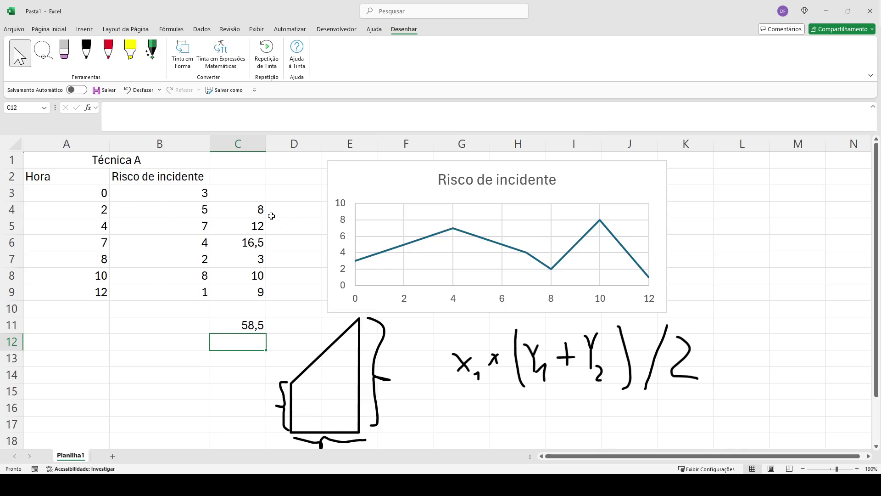
left_click_drag(257, 208, 257, 296)
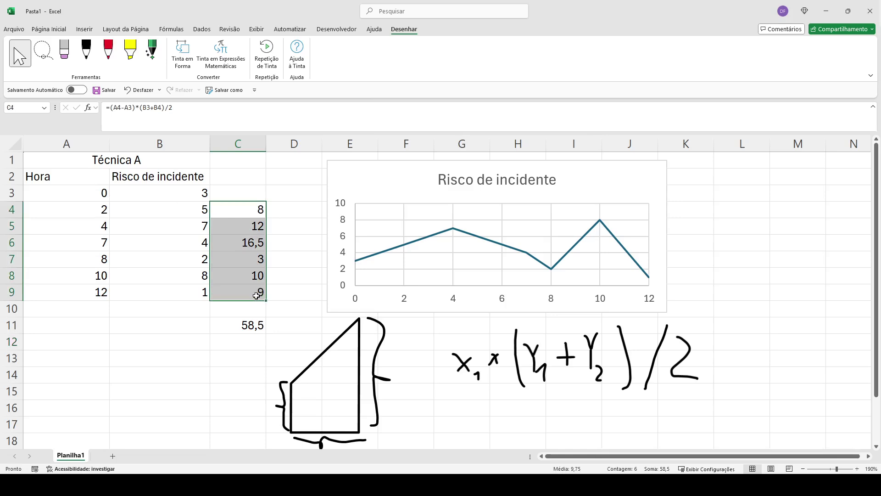
left_click(252, 324)
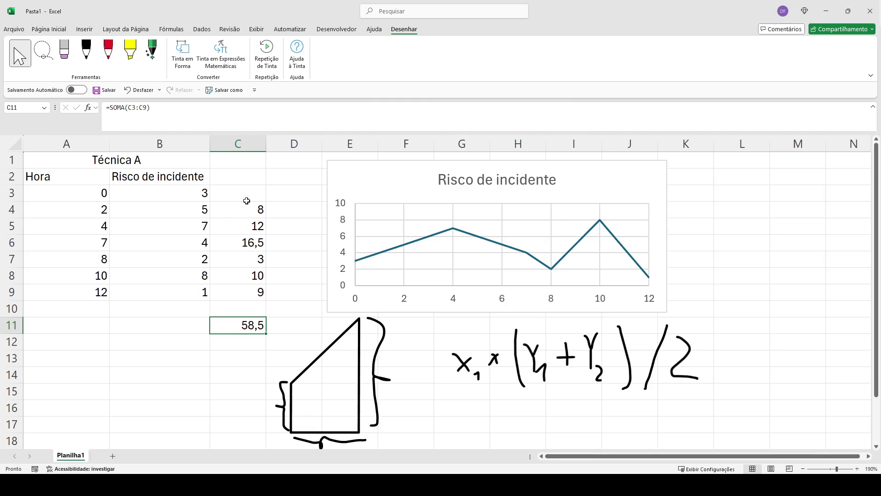
left_click_drag(245, 206, 250, 284)
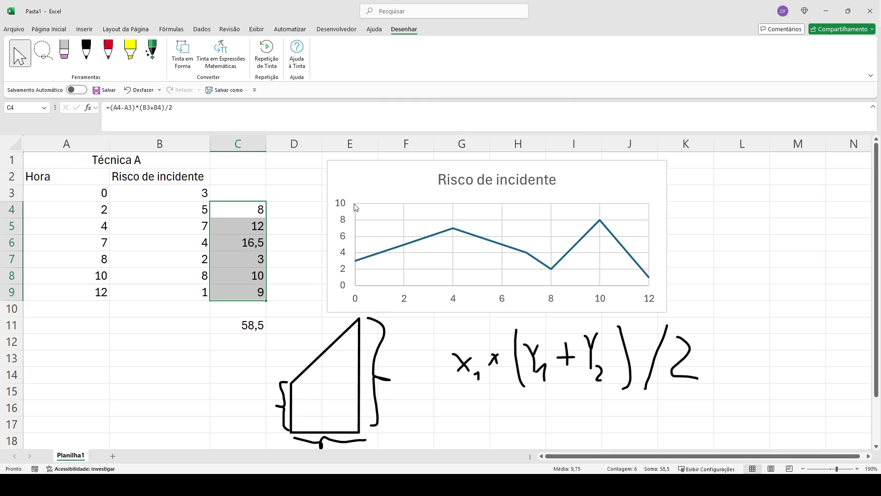
Copy the trapezoid area formula from C4 into C3
left_click(244, 199)
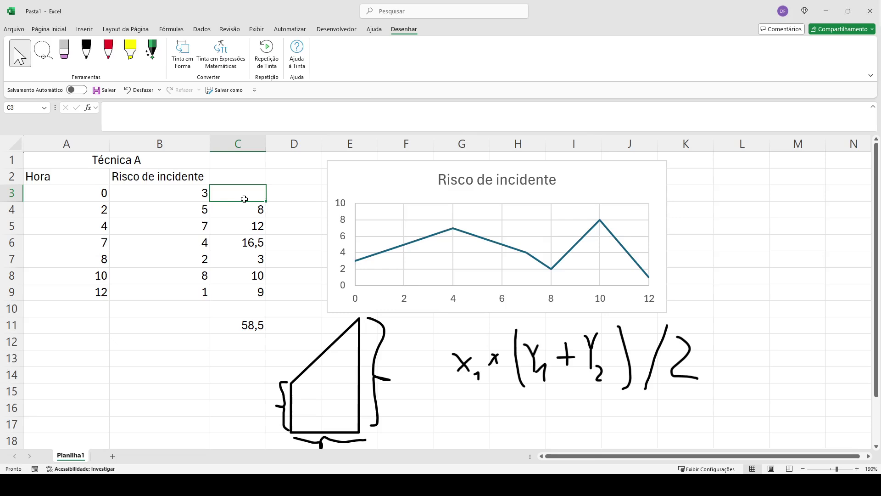
left_click(248, 214)
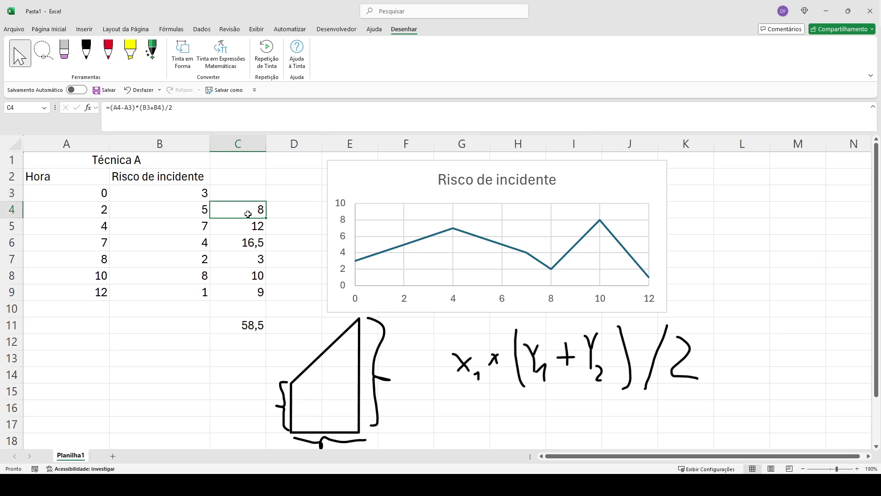
key("ctrl+c")
key("Up")
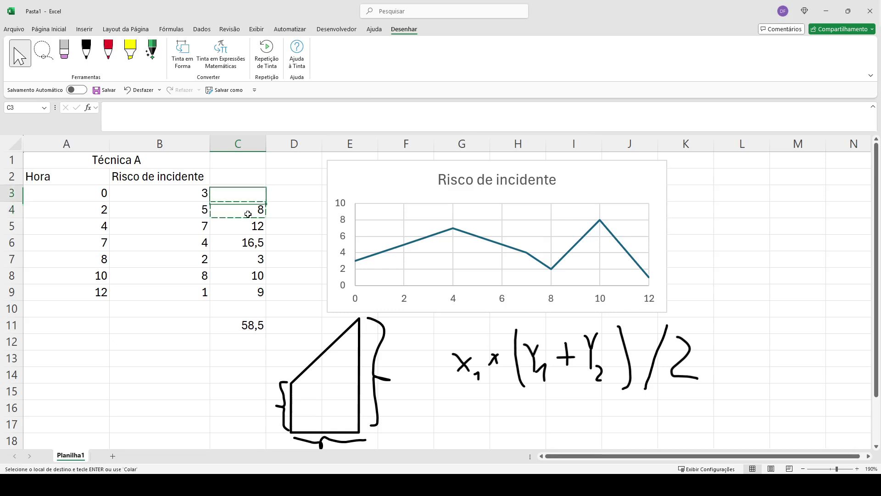
key("ctrl+v")
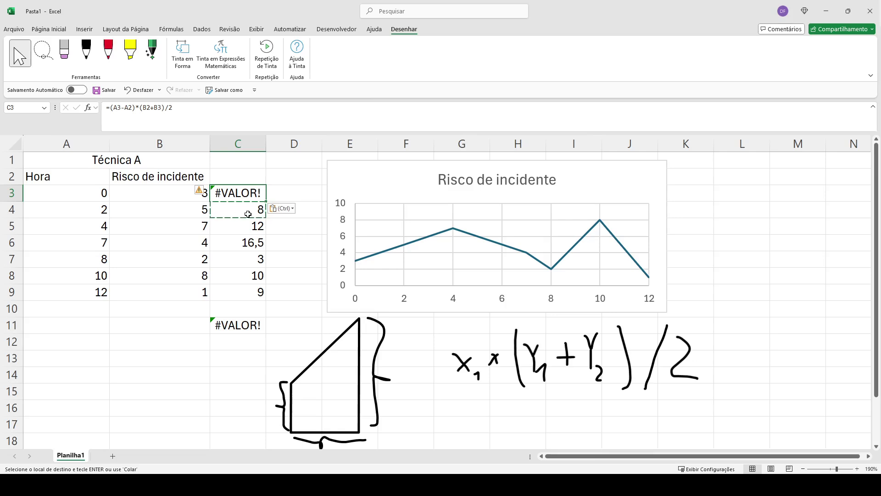
Wrap the C3 formula in SEERRO with 0 as the fallback, giving =SEERRO((A3-A2)*(B2+B3)/2;0)
left_click(110, 107)
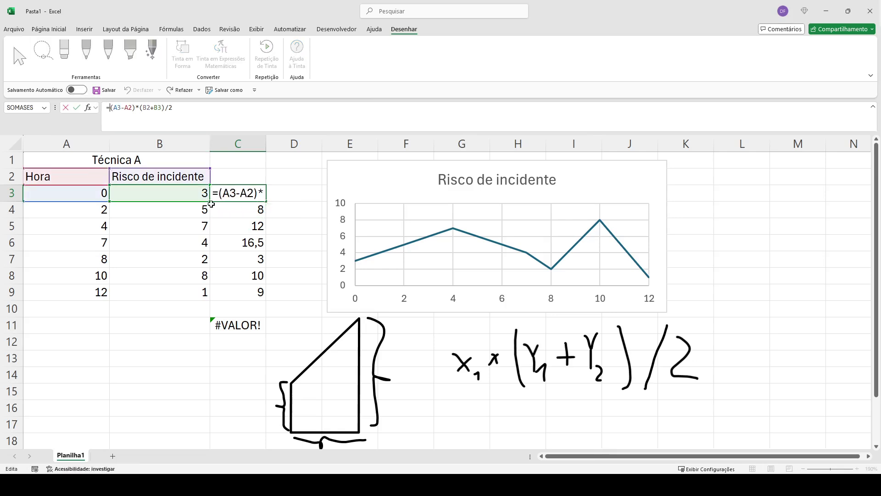
type("SER")
key("BackSpace")
type("?E")
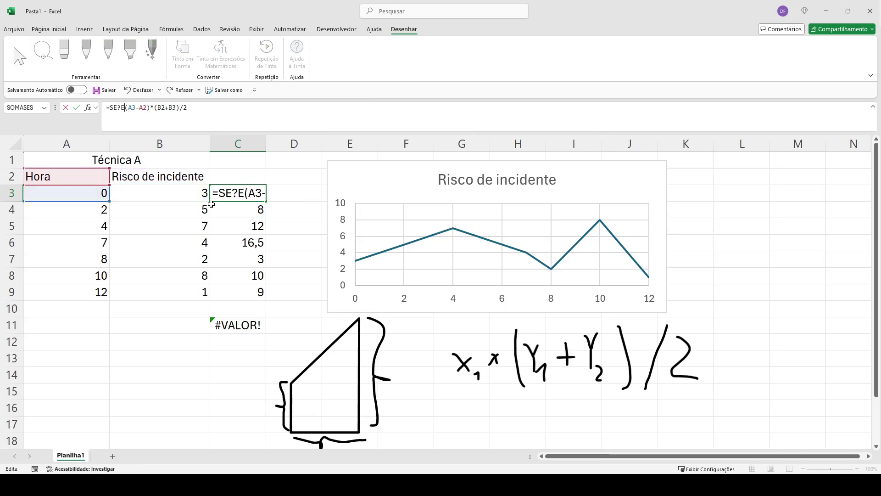
key("BackSpace")
key("BackSpace")
type("ERRO(")
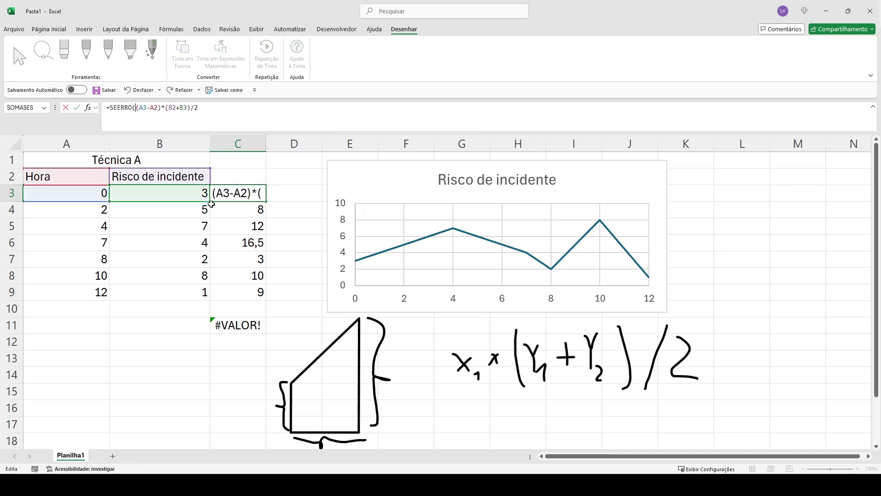
key("End")
type(";")
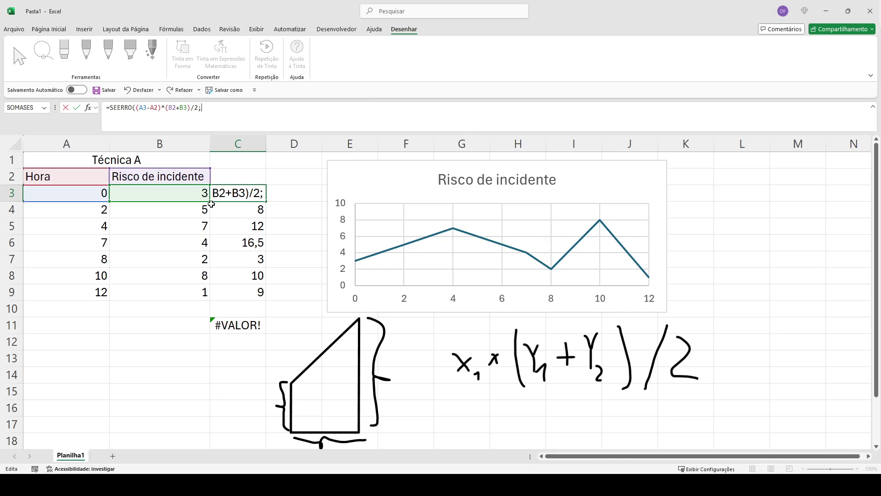
type("0)")
key("ctrl+Return")
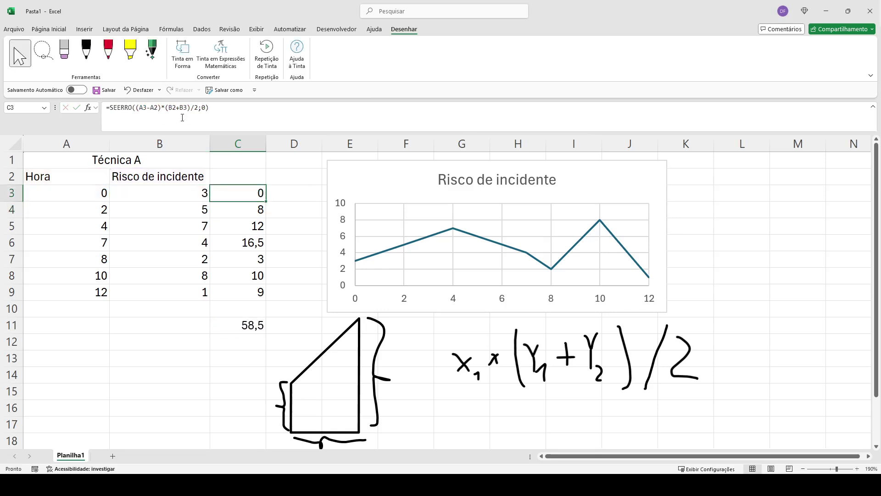
Copy the SEERRO formula from C3 and paste it over the range C3:C9
key("ctrl+c")
key("shift+Down")
key("shift+Down")
key("shift+Down")
key("shift+Down")
key("shift+Down")
key("shift+Down")
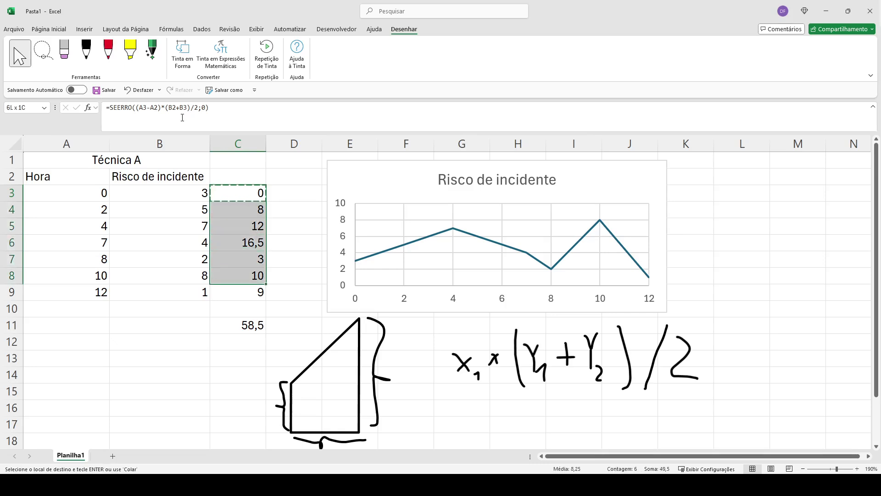
key("ctrl+v")
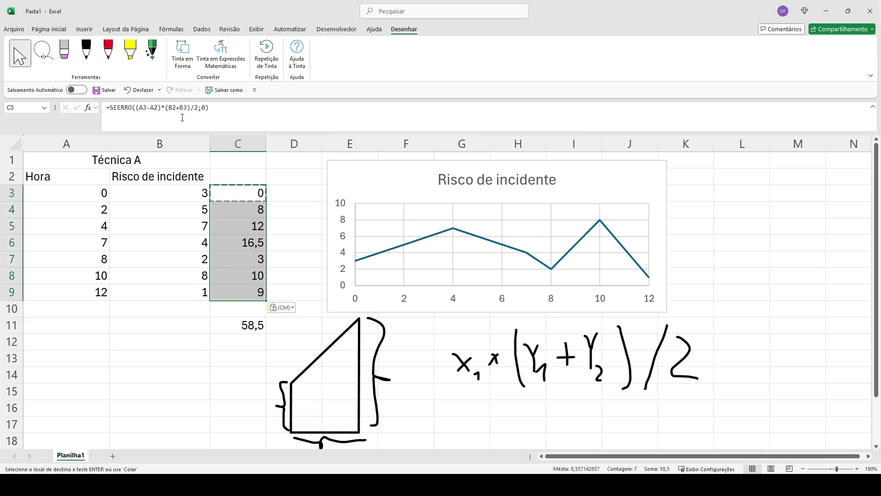
Return the selection to C3 and examine the cell references in its SEERRO formula without changing it
key("shift+Up")
key("shift+Up")
key("shift+Up")
key("shift+Up")
key("shift+Up")
key("shift+Up")
double_click(241, 192)
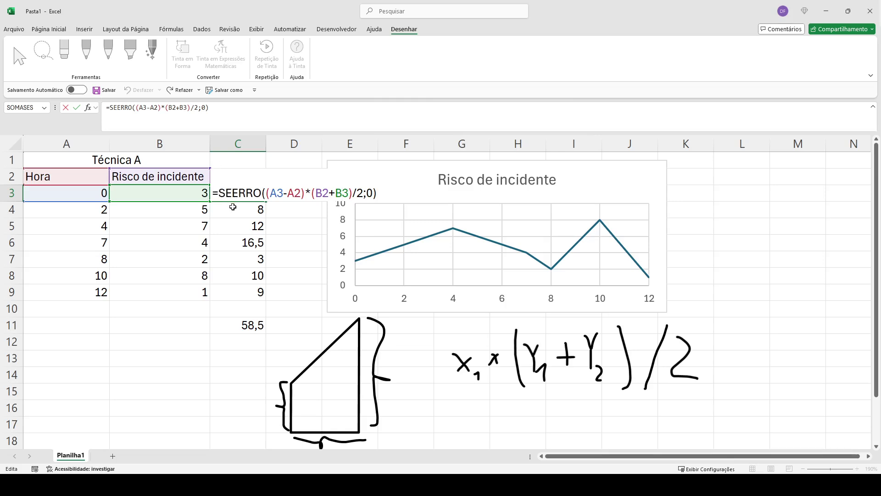
key("Escape")
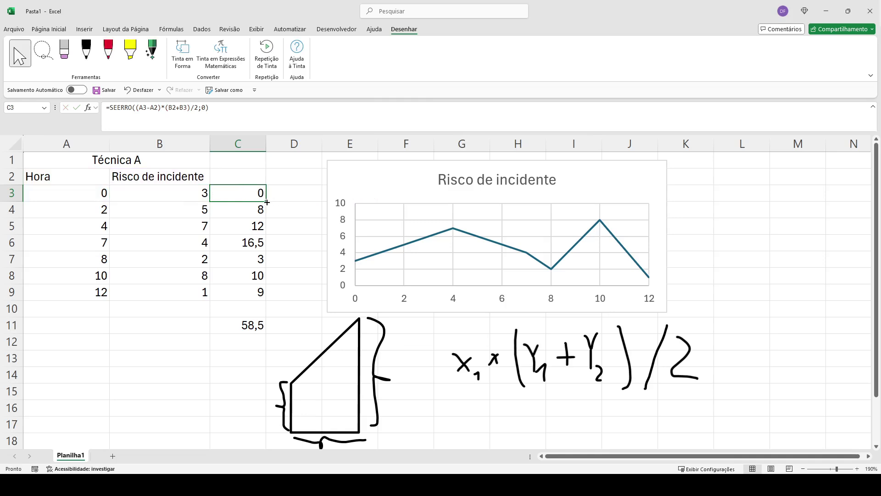
Fill the SEERRO formula from C3 down to C9 and check the formulas in C3 and C4
left_click_drag(265, 201, 266, 300)
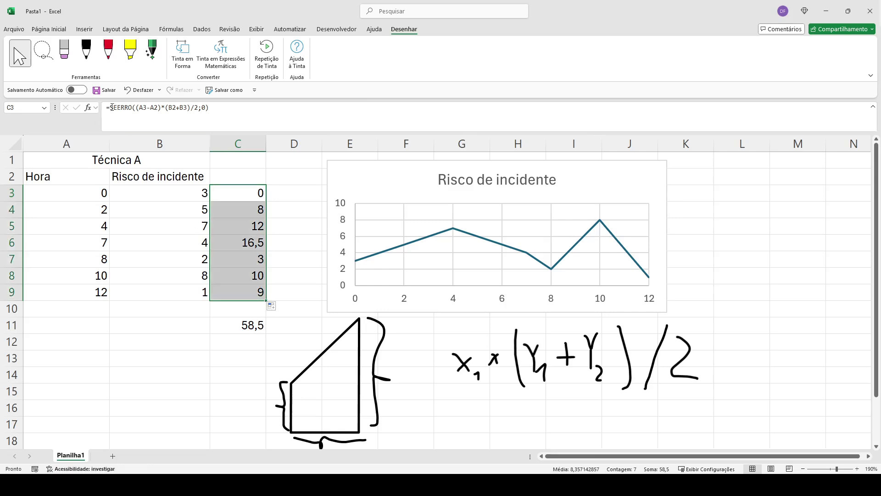
left_click(257, 198)
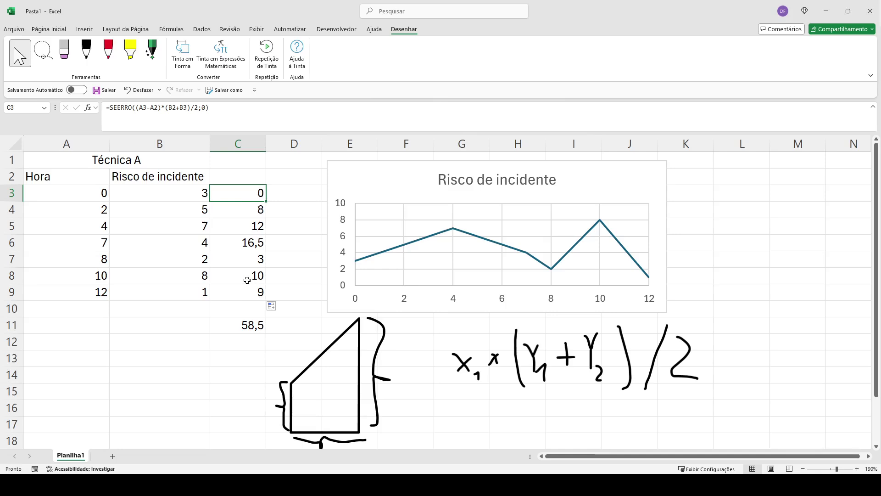
left_click(247, 207)
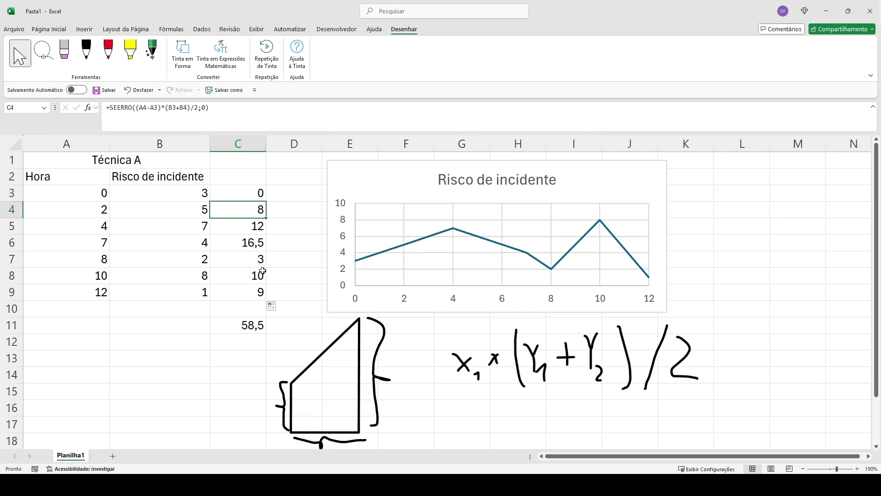